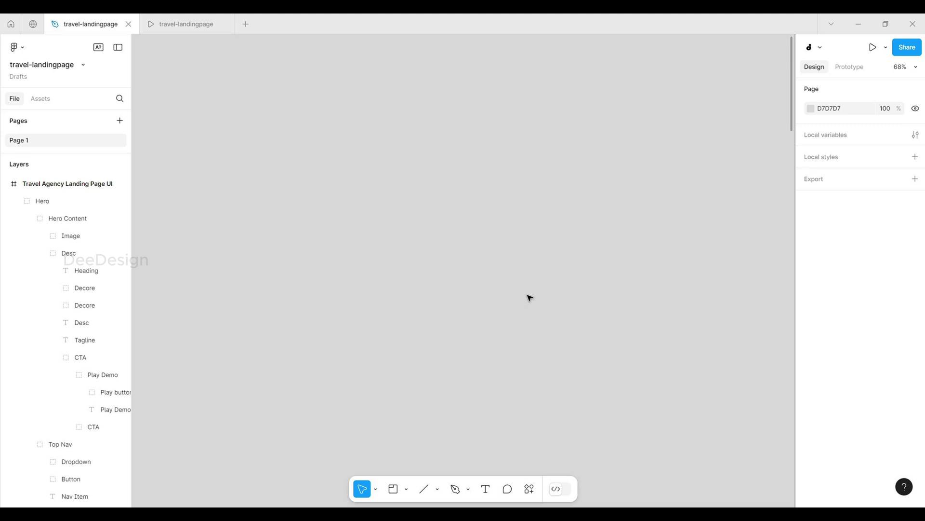
Step: Examine the landing page from top to bottom, including the Desitnations nav item and the Top Destinations section's subheading and heading
{"action": "scroll", "coordinate": [514, 280], "scroll_direction": "down", "scroll_amount": 10}
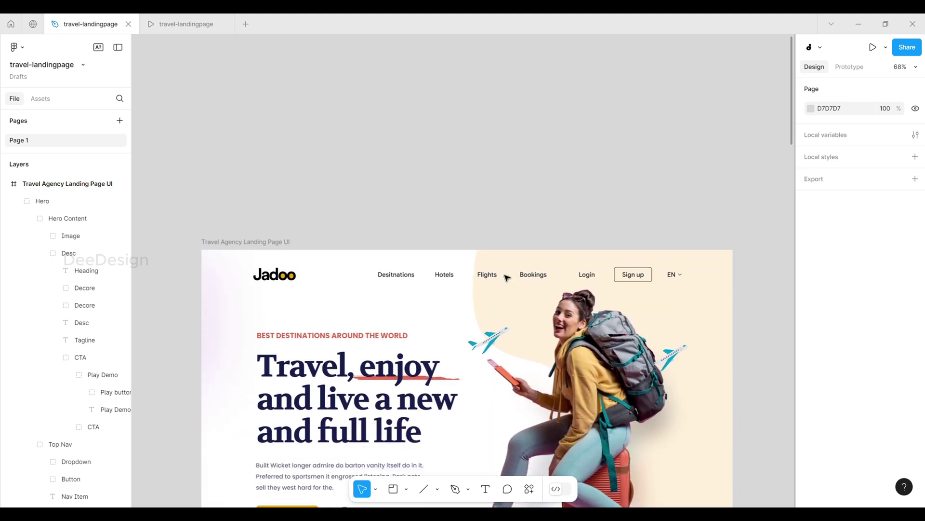
{"action": "scroll", "coordinate": [507, 278], "scroll_direction": "up", "scroll_amount": 2}
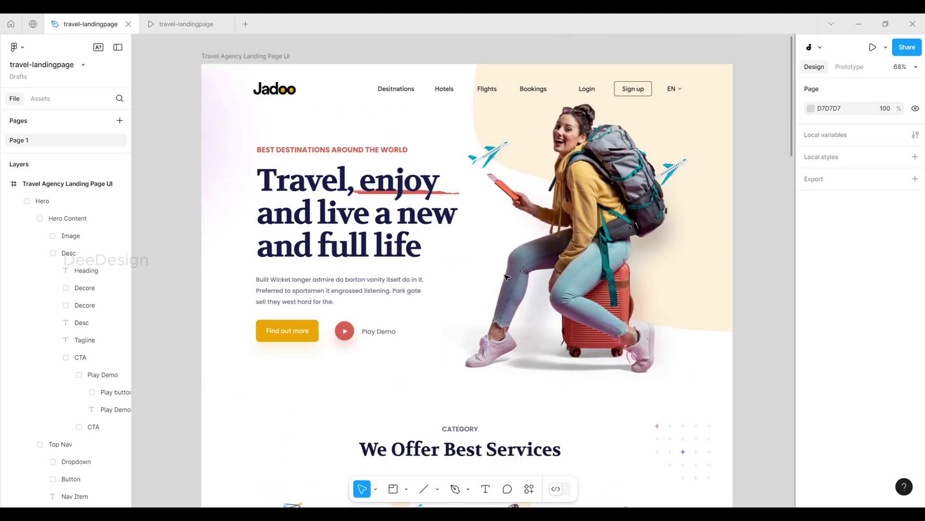
{"action": "scroll", "coordinate": [768, 209], "scroll_direction": "down", "scroll_amount": 2}
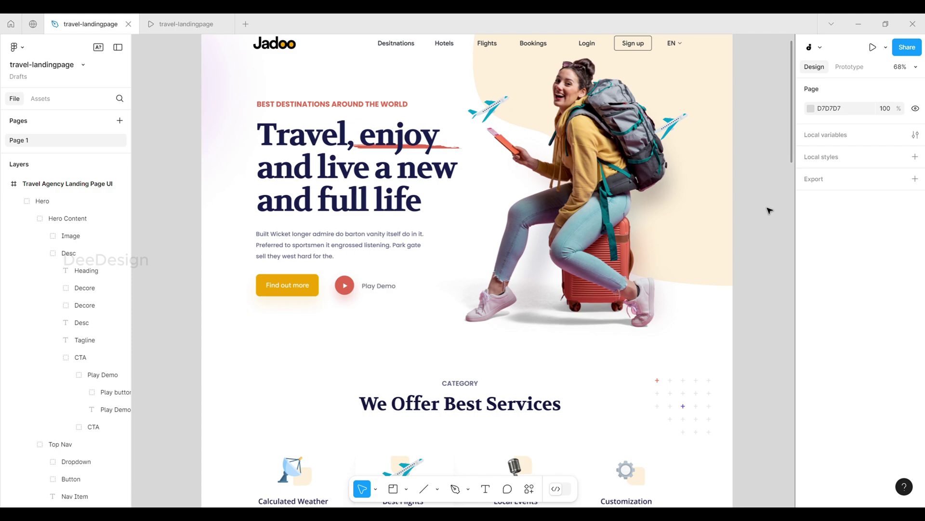
{"action": "scroll", "coordinate": [768, 211], "scroll_direction": "down", "scroll_amount": 20}
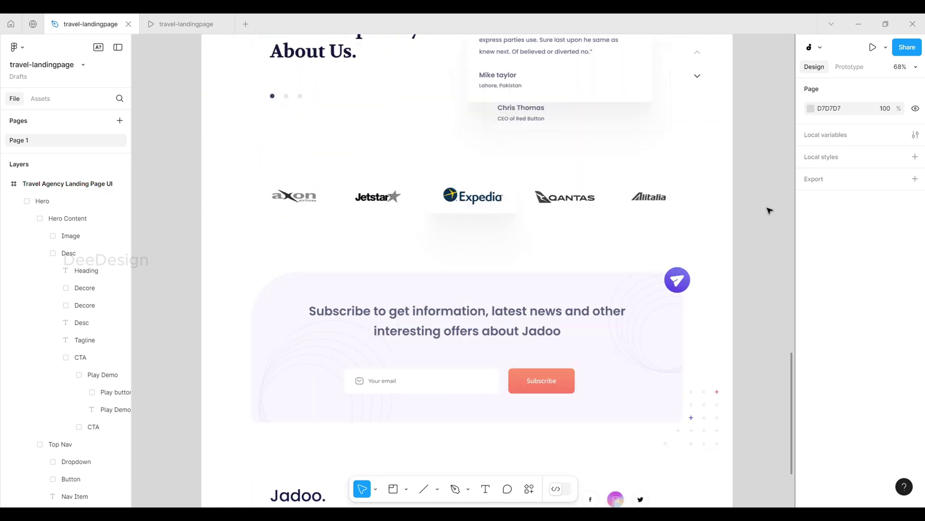
{"action": "scroll", "coordinate": [769, 209], "scroll_direction": "up", "scroll_amount": 20}
{"action": "left_click", "coordinate": [404, 126], "text": "ctrl"}
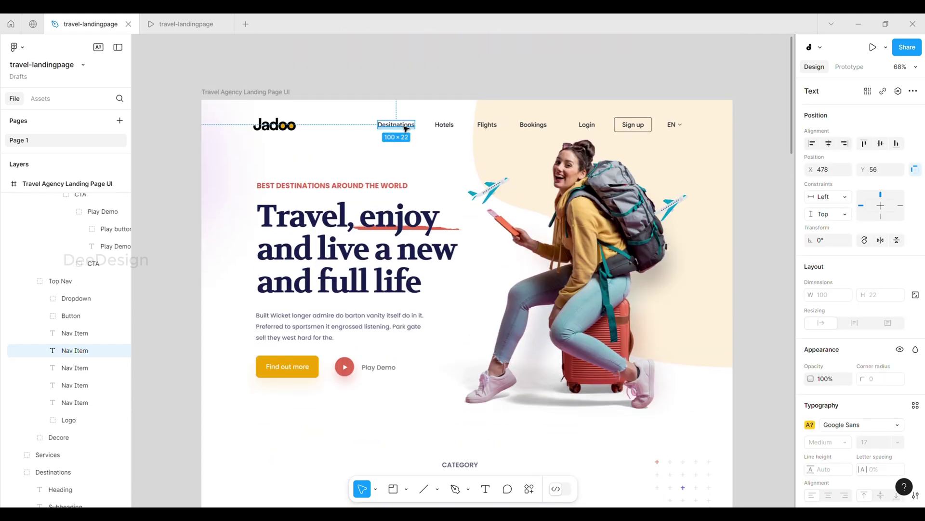
{"action": "scroll", "coordinate": [408, 138], "scroll_direction": "down", "scroll_amount": 16}
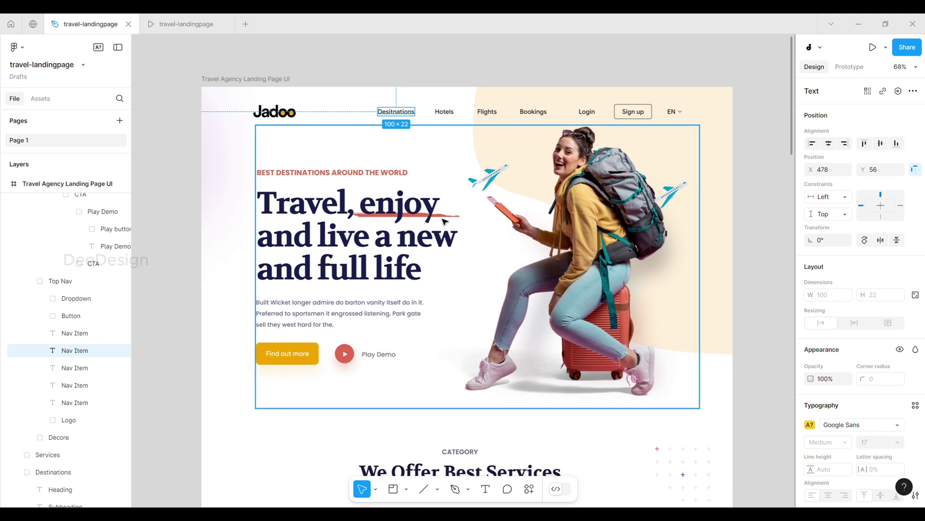
{"action": "left_click", "coordinate": [451, 334], "text": "ctrl"}
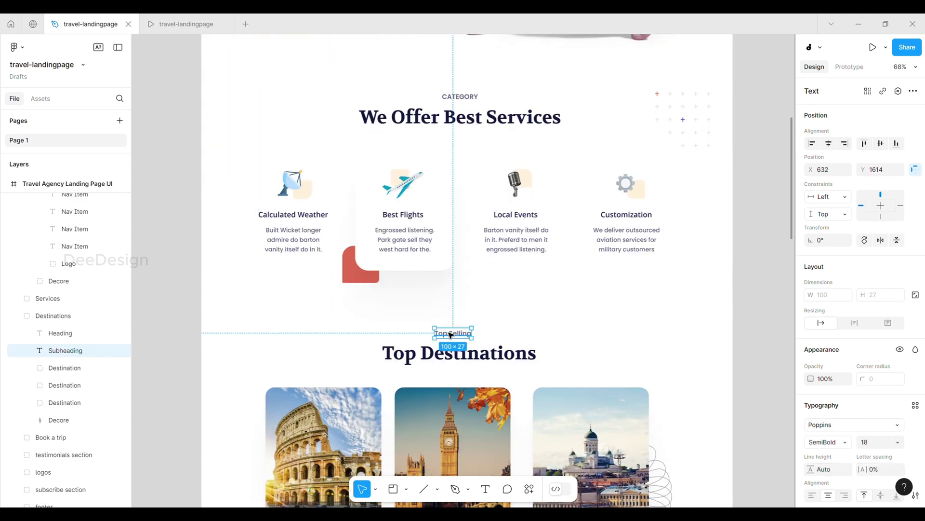
{"action": "left_click", "coordinate": [455, 353], "text": "ctrl"}
{"action": "scroll", "coordinate": [470, 308], "scroll_direction": "up", "scroll_amount": 15}
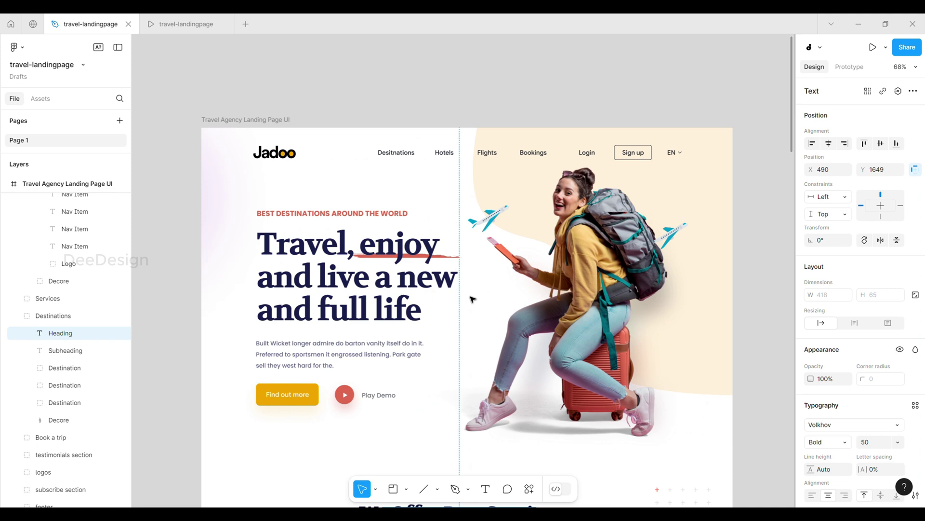
Step: Link the Desitnations nav item to the Top Selling subheading with an on-click Scroll to prototype interaction
{"action": "left_click", "coordinate": [399, 161], "text": "ctrl"}
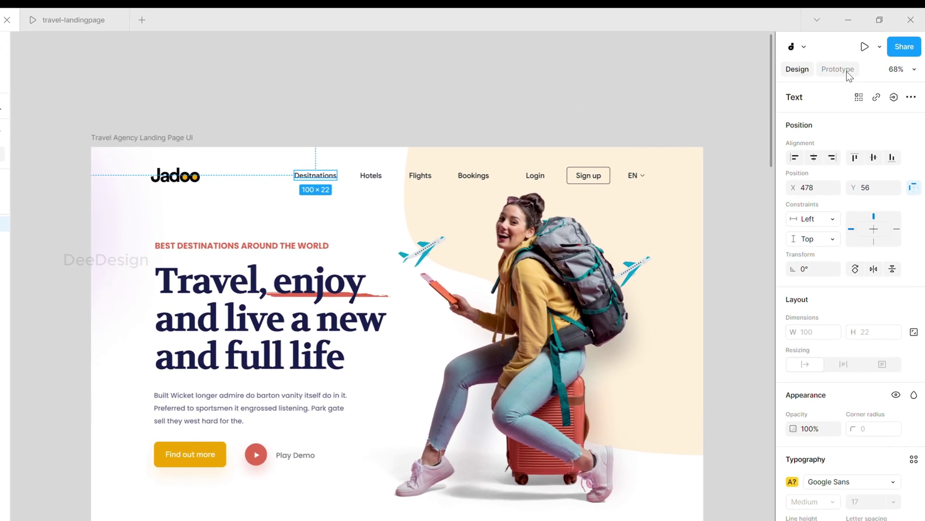
{"action": "left_click", "coordinate": [844, 71]}
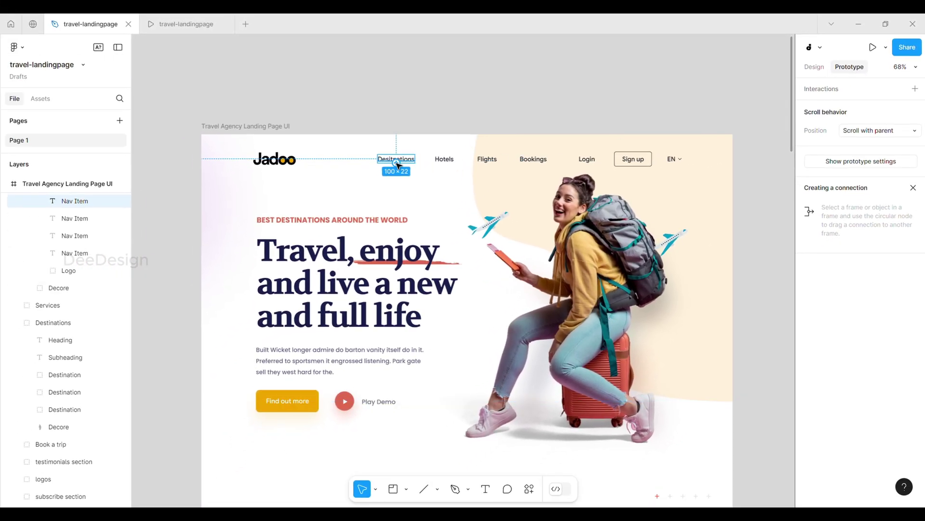
{"action": "left_click_drag", "start_coordinate": [401, 166], "coordinate": [456, 352]}
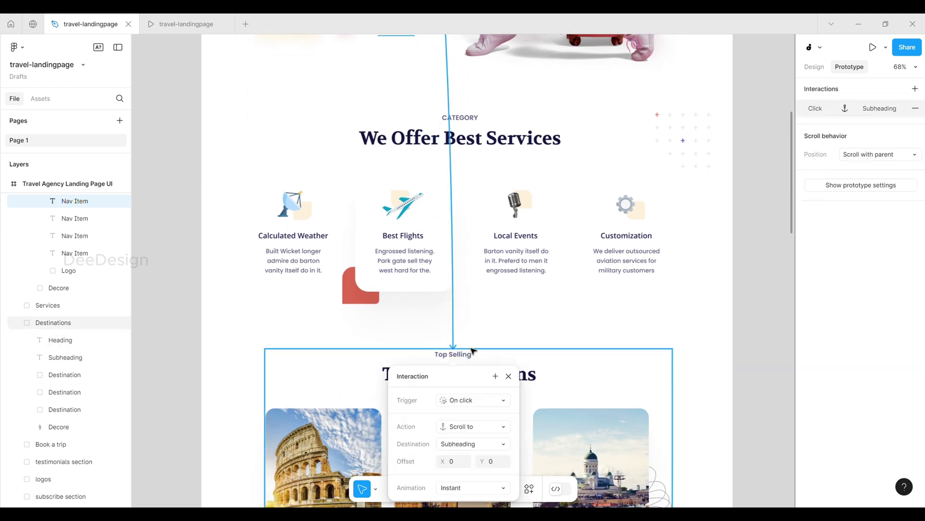
{"action": "scroll", "coordinate": [472, 350], "scroll_direction": "down", "scroll_amount": 4}
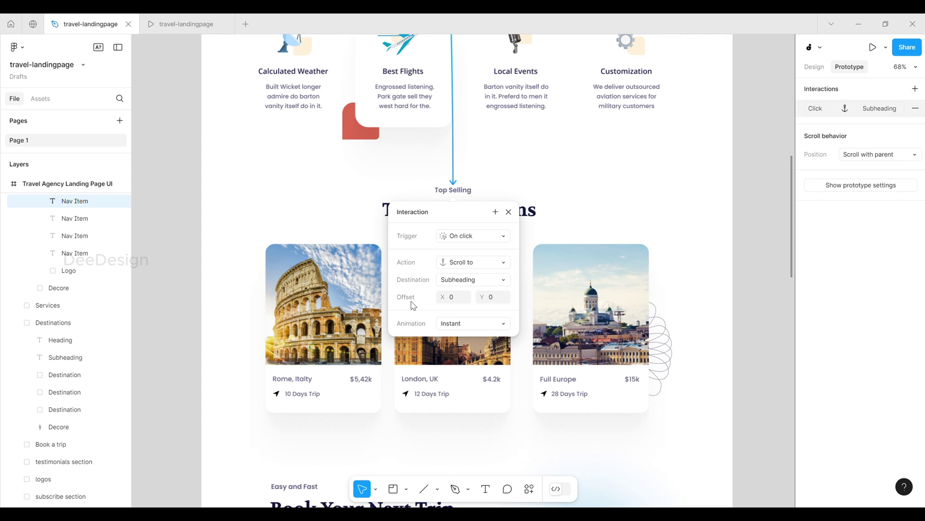
{"action": "left_click", "coordinate": [492, 323]}
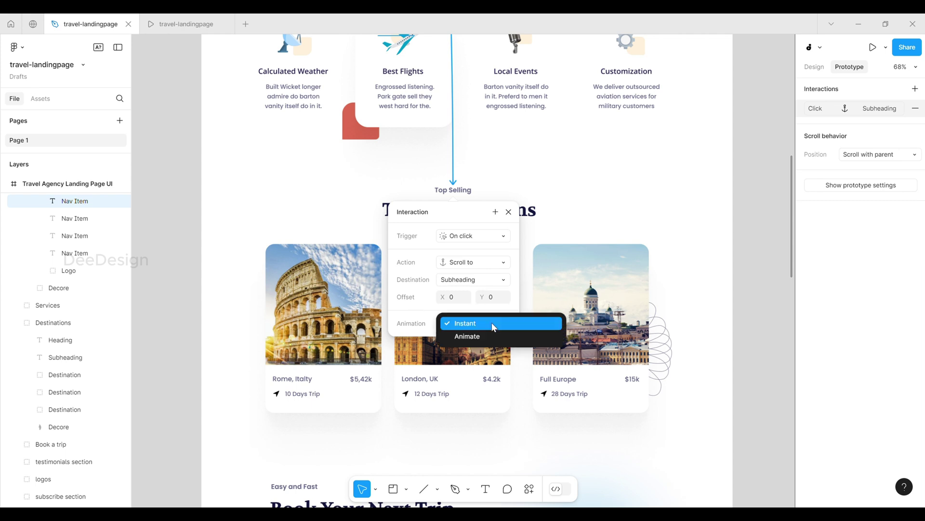
{"action": "left_click", "coordinate": [399, 323]}
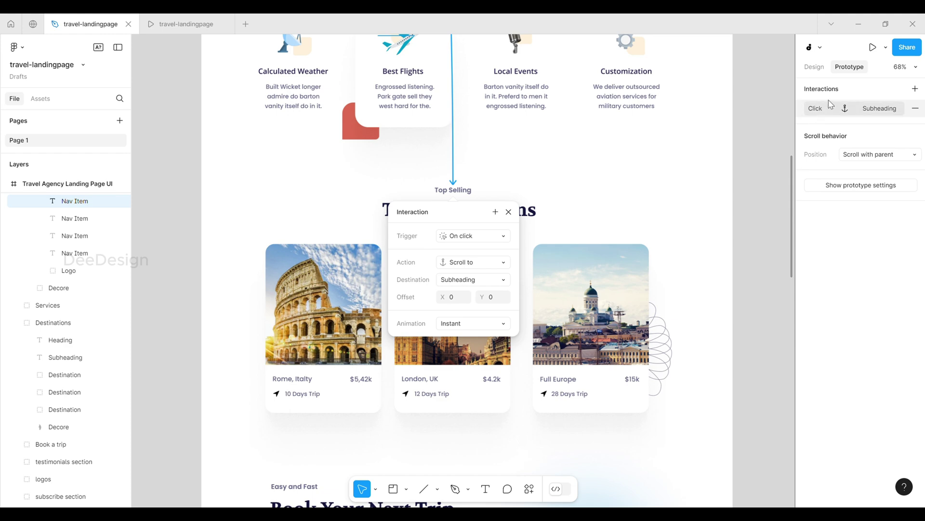
Step: Preview the prototype and test the Desitnations link, returning toward the top of the page
{"action": "left_click", "coordinate": [874, 48]}
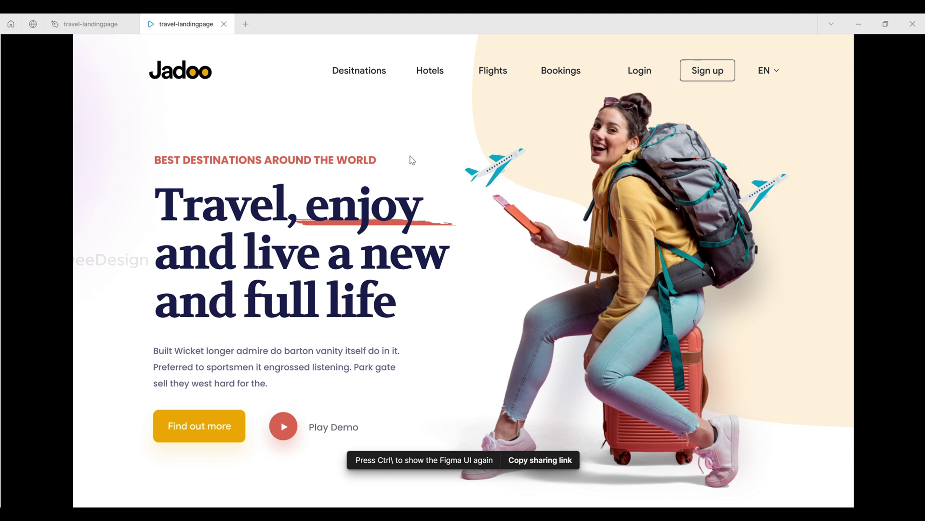
{"action": "left_click", "coordinate": [376, 76]}
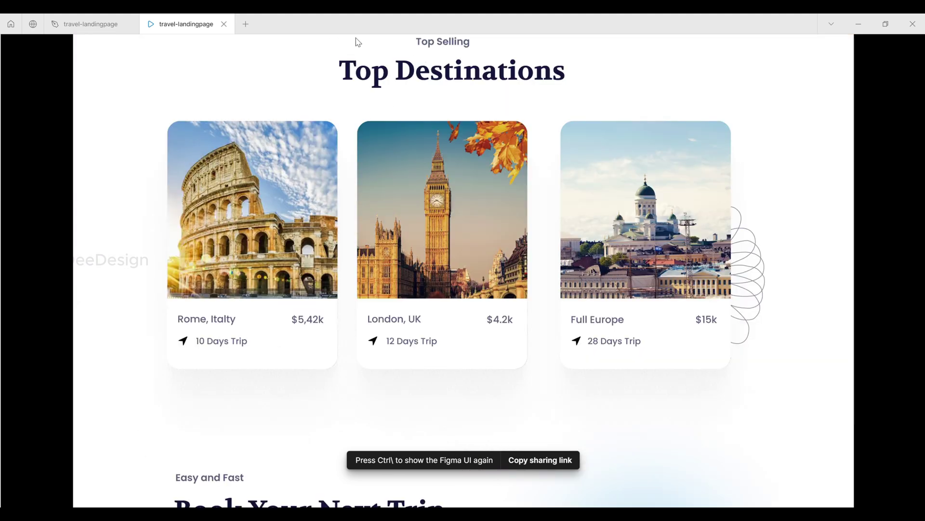
{"action": "scroll", "coordinate": [442, 103], "scroll_direction": "up", "scroll_amount": 15}
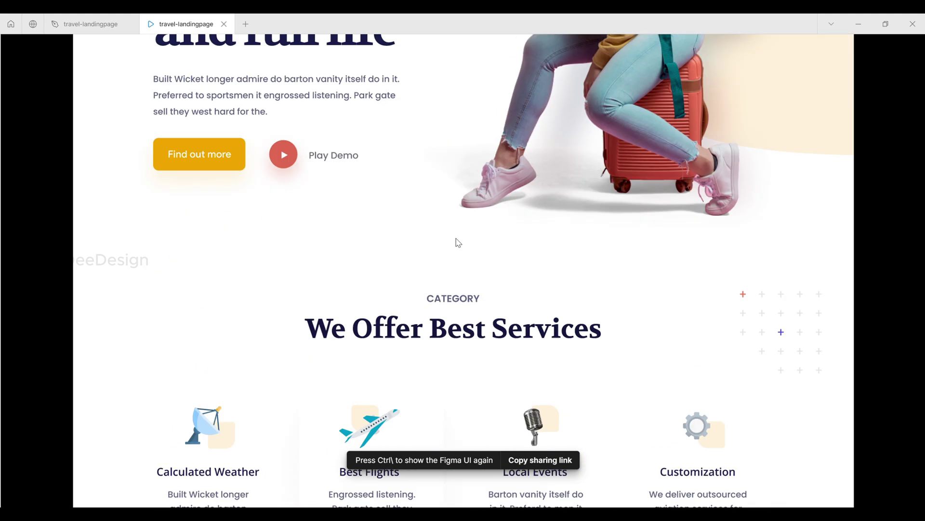
Step: Back in the design file, set the scroll interaction's Y offset to -50 and its animation to Animate
{"action": "left_click", "coordinate": [114, 25]}
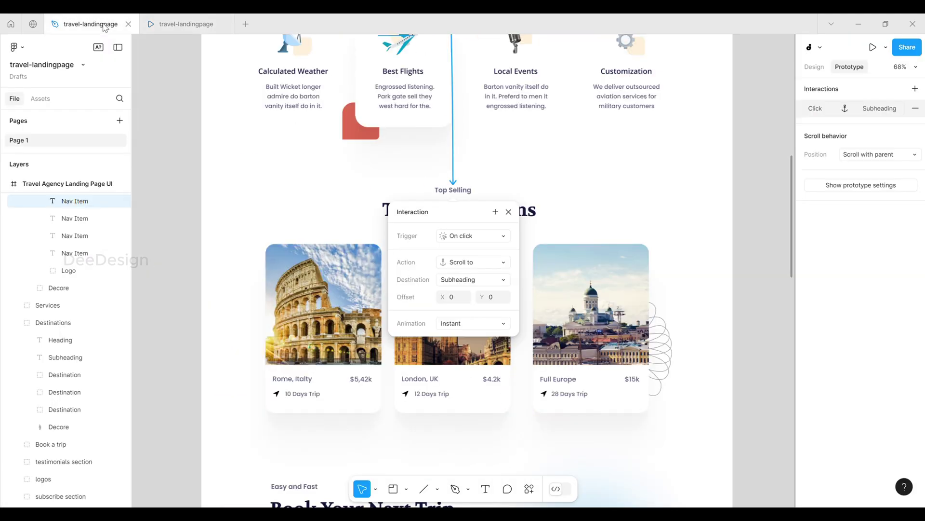
{"action": "left_click", "coordinate": [503, 300]}
{"action": "type", "text": "-5"}
{"action": "left_click", "coordinate": [467, 322]}
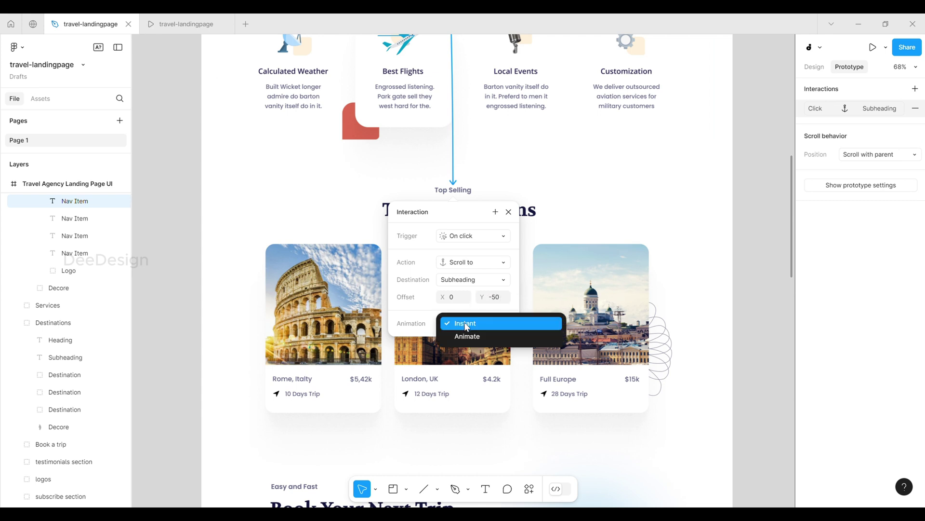
{"action": "left_click", "coordinate": [466, 336]}
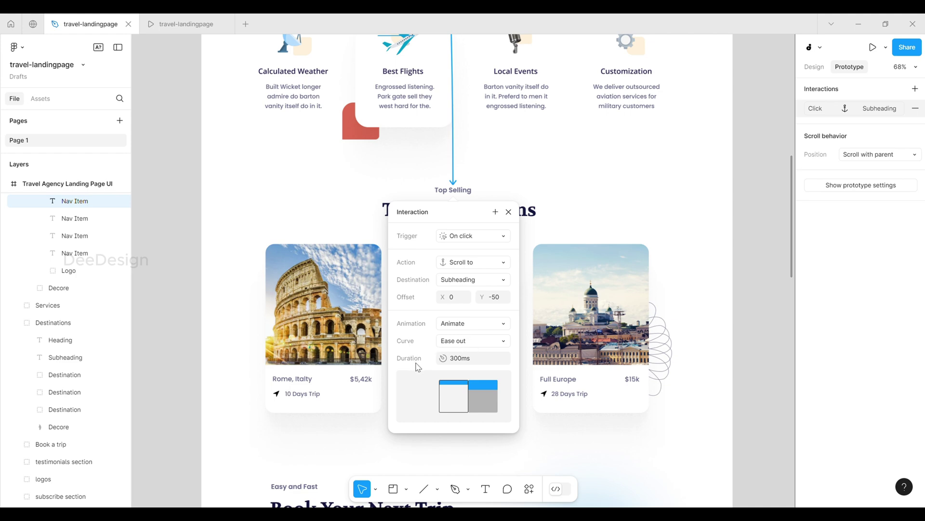
Step: Test the animated Desitnations link in the prototype preview from the top of the page
{"action": "left_click", "coordinate": [173, 23]}
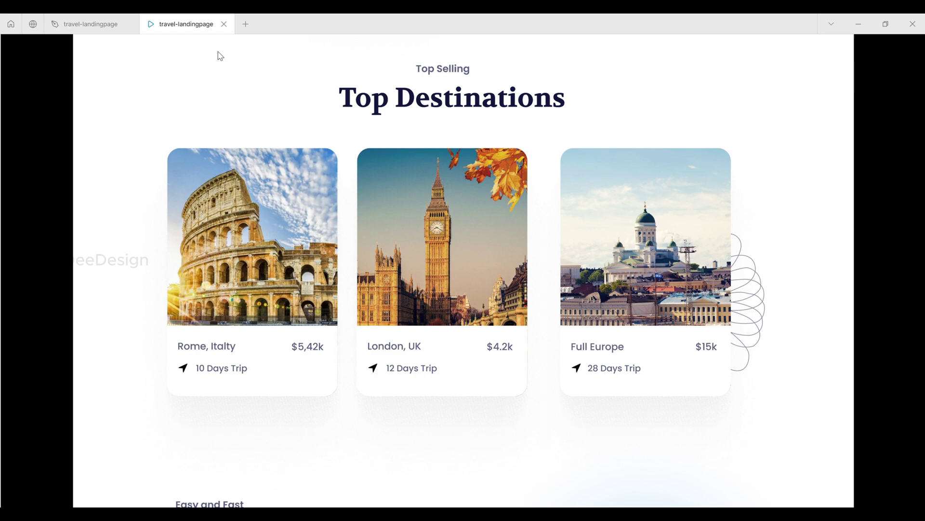
{"action": "scroll", "coordinate": [364, 446], "scroll_direction": "up", "scroll_amount": 5}
{"action": "scroll", "coordinate": [364, 446], "scroll_direction": "up", "scroll_amount": 8}
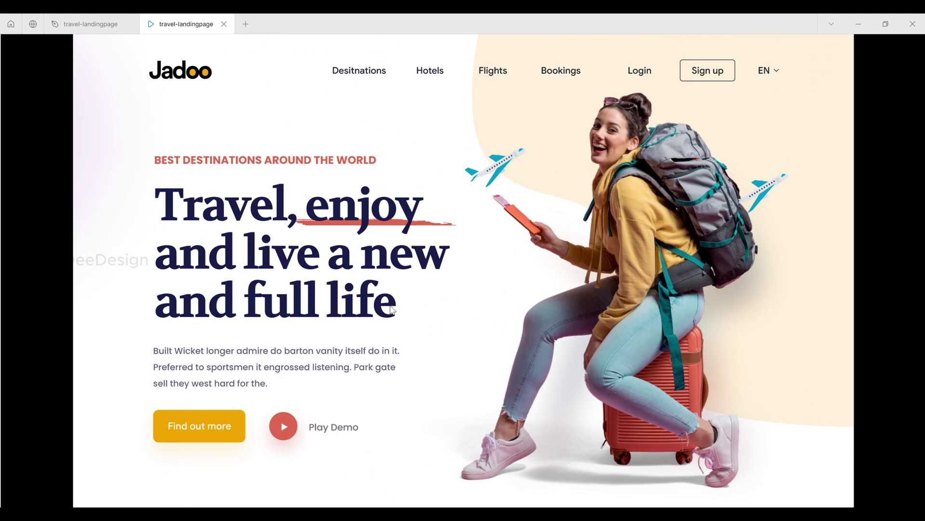
{"action": "left_click", "coordinate": [363, 76]}
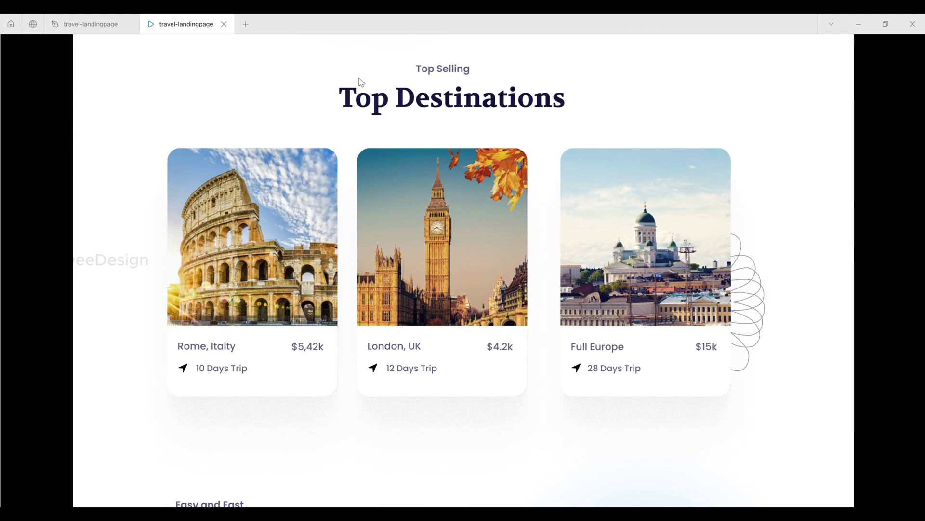
{"action": "scroll", "coordinate": [289, 323], "scroll_direction": "up", "scroll_amount": 10}
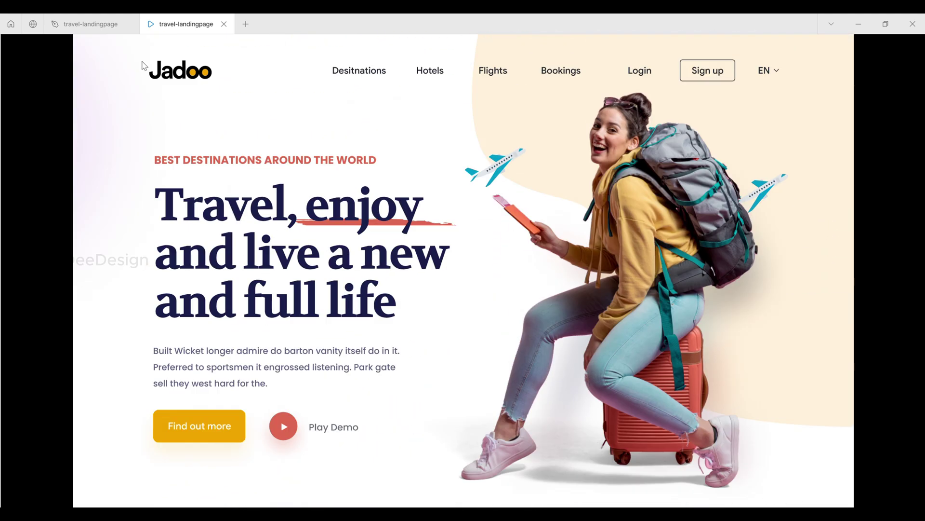
Step: In the design file, copy the hero section's red play button group and paste it directly into the landing page frame
{"action": "left_click", "coordinate": [103, 26]}
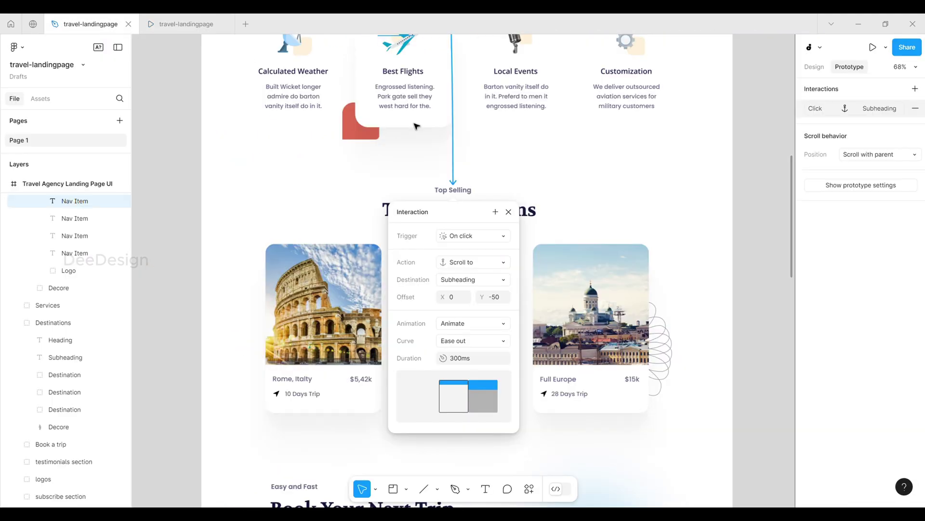
{"action": "left_click", "coordinate": [752, 201]}
{"action": "left_click", "coordinate": [813, 66]}
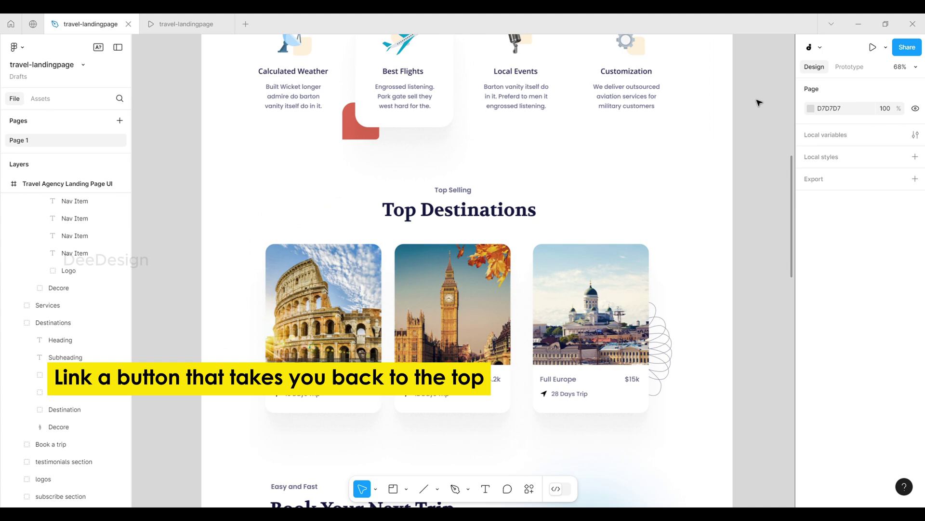
{"action": "scroll", "coordinate": [755, 103], "scroll_direction": "up", "scroll_amount": 5}
{"action": "scroll", "coordinate": [755, 103], "scroll_direction": "up", "scroll_amount": 5}
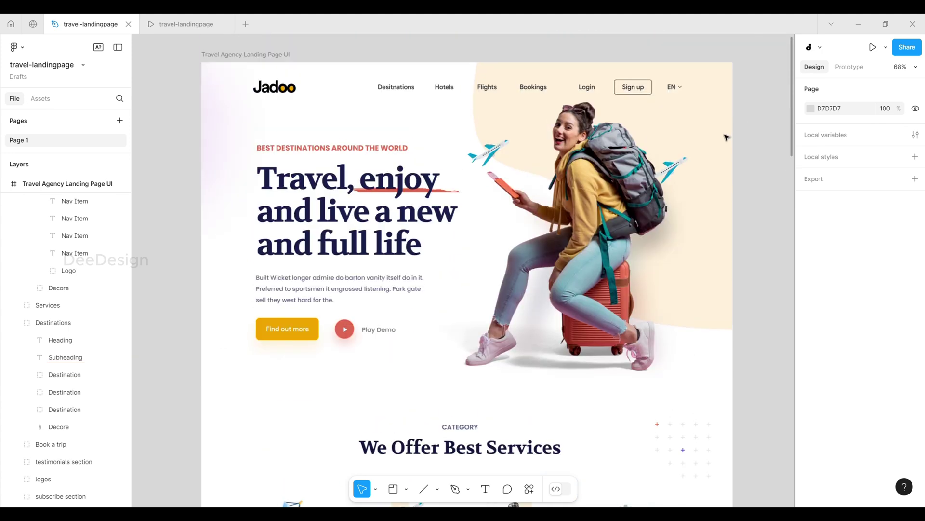
{"action": "left_click", "coordinate": [342, 330], "text": "ctrl"}
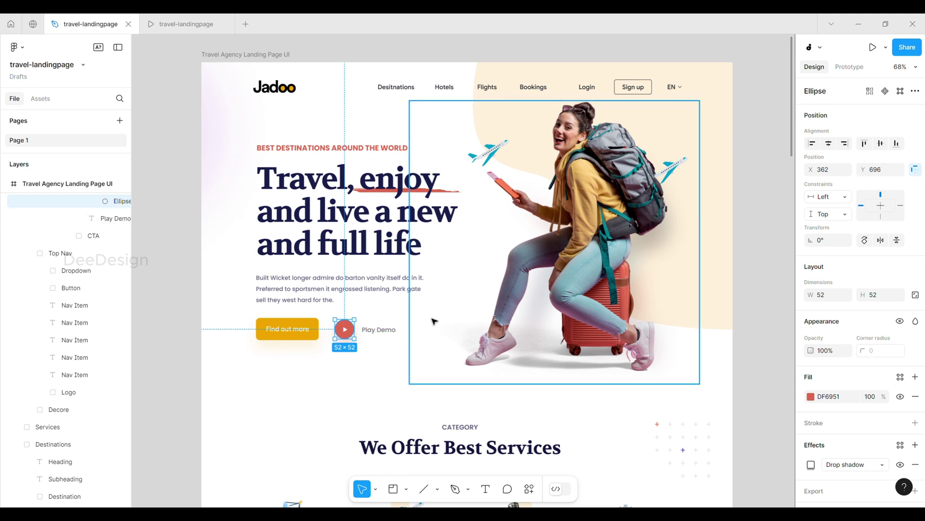
{"action": "left_click", "coordinate": [344, 331]}
{"action": "double_click", "coordinate": [344, 332]}
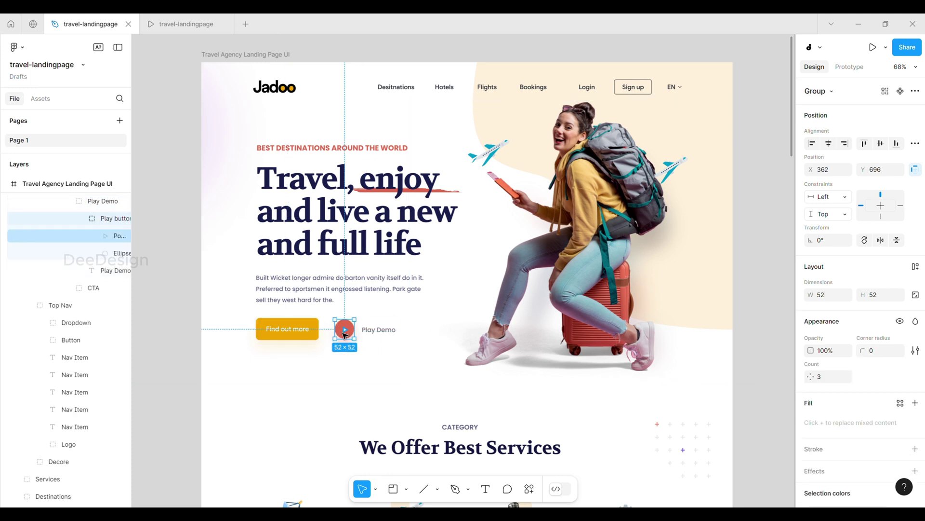
{"action": "left_click", "coordinate": [502, 388]}
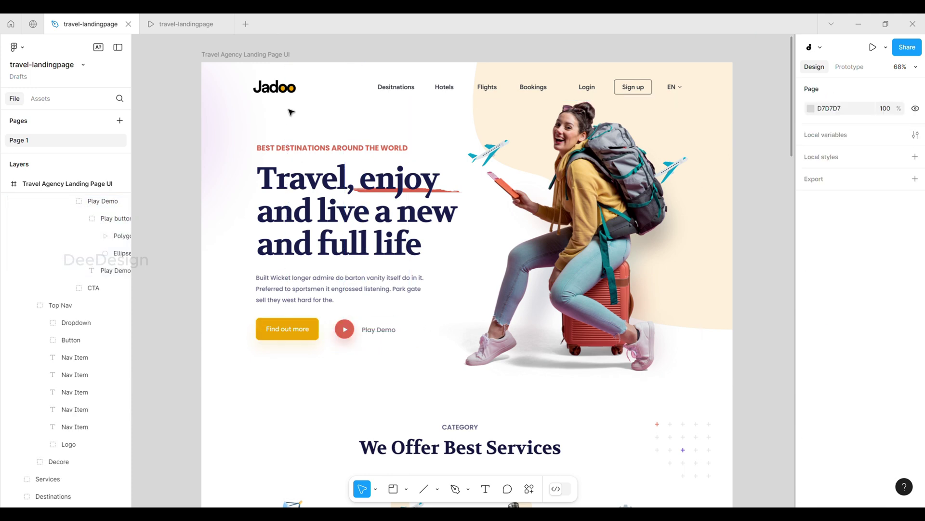
{"action": "left_click", "coordinate": [274, 62]}
{"action": "key", "text": "ctrl+v"}
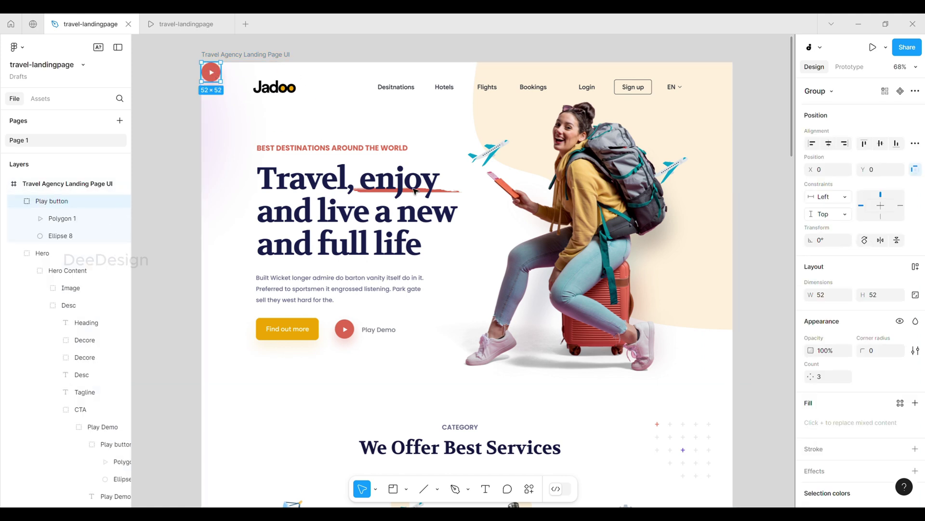
Step: Move the pasted button beside the hero figure's shoe, at about X 1229, Y 731, and rotate it to 90° so its arrow points up
{"action": "left_click_drag", "start_coordinate": [211, 72], "coordinate": [668, 344]}
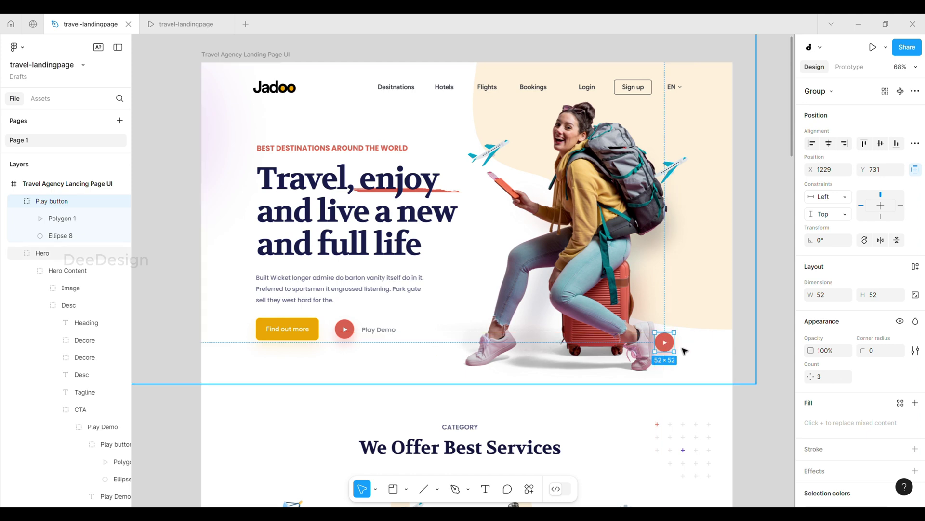
{"action": "left_click_drag", "start_coordinate": [683, 354], "coordinate": [682, 320]}
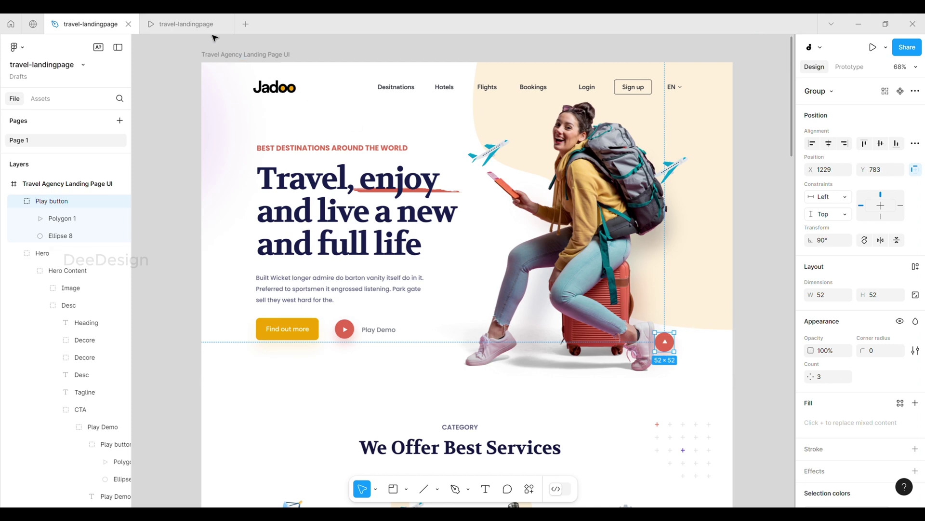
Step: Check the new up-arrow button in the prototype preview by scrolling the page down and back up
{"action": "left_click", "coordinate": [194, 27]}
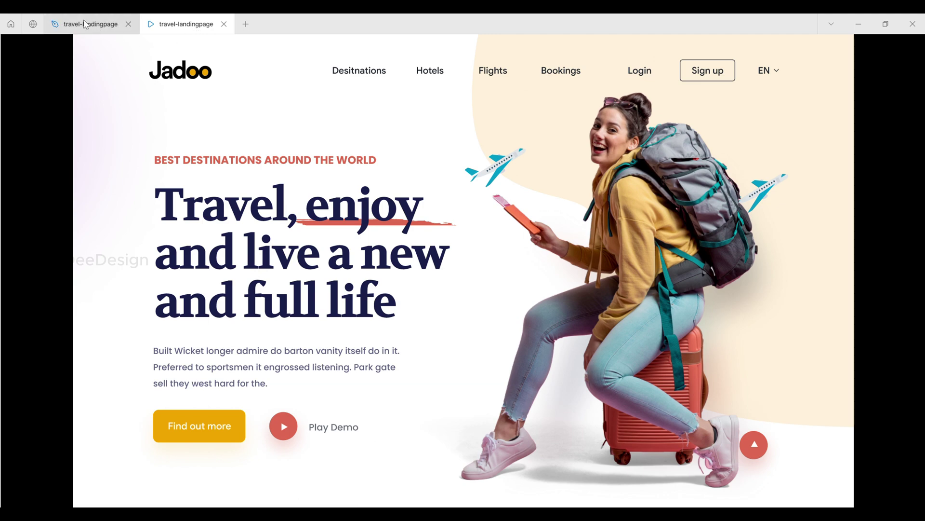
{"action": "scroll", "coordinate": [512, 276], "scroll_direction": "down", "scroll_amount": 5}
{"action": "scroll", "coordinate": [514, 279], "scroll_direction": "up", "scroll_amount": 5}
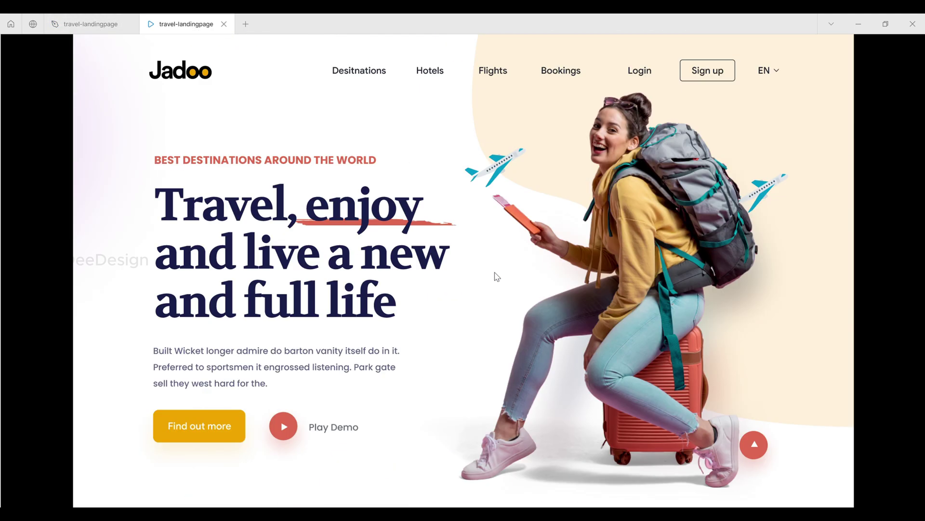
Step: In the design file, set the up-arrow button's prototype scroll position to Fixed (stay in place)
{"action": "left_click", "coordinate": [115, 28]}
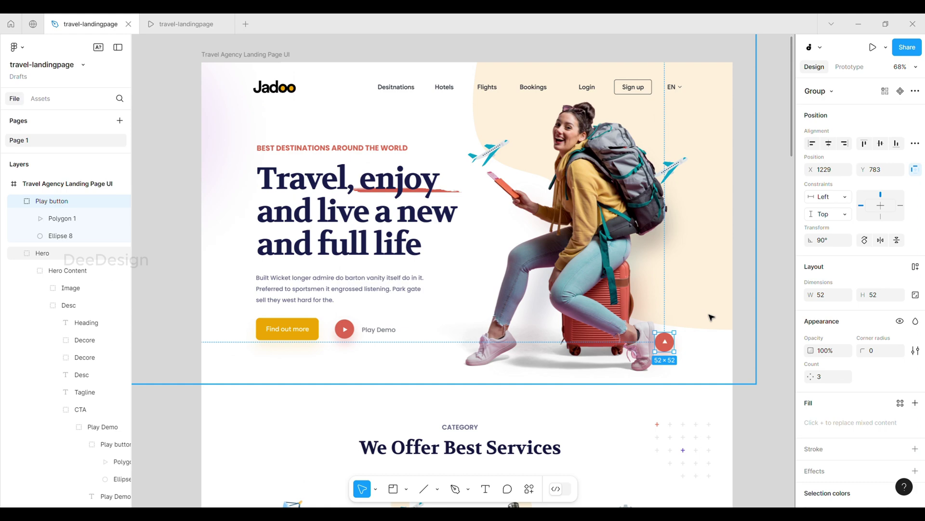
{"action": "left_click", "coordinate": [856, 68]}
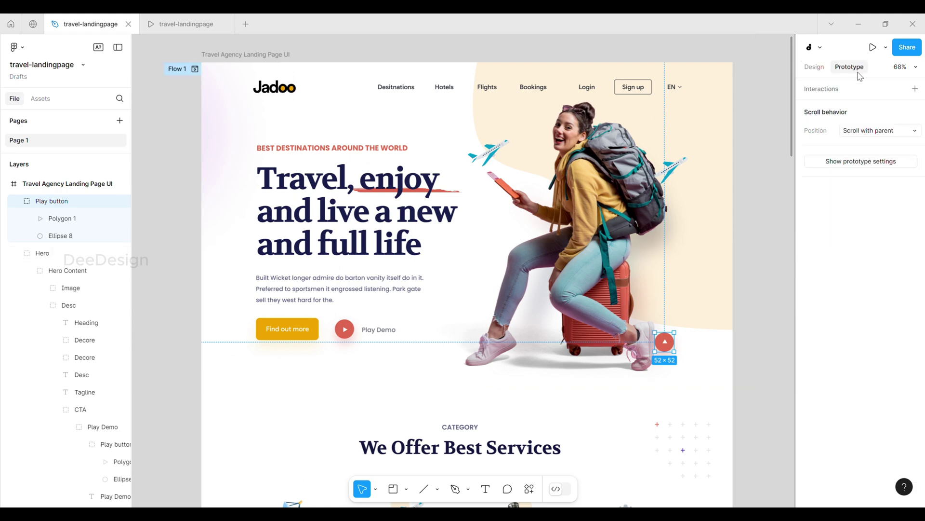
{"action": "left_click", "coordinate": [875, 131]}
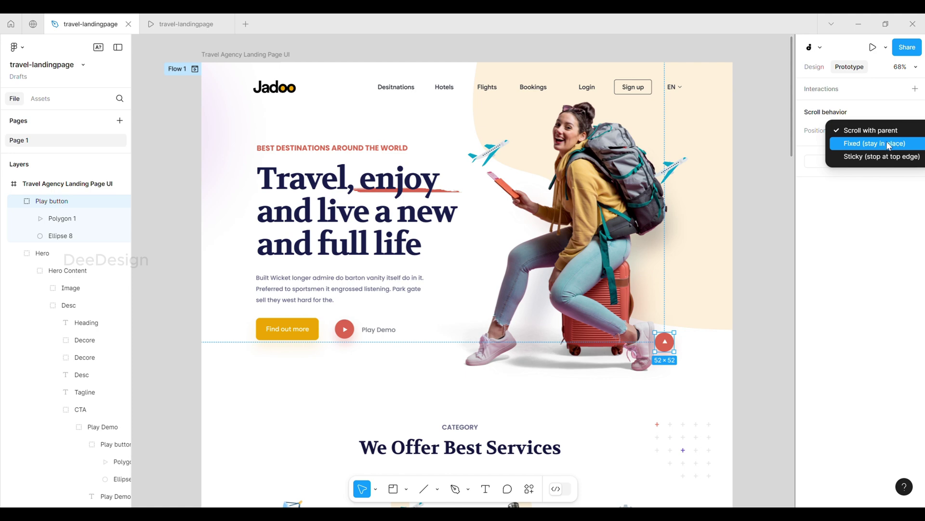
{"action": "left_click", "coordinate": [889, 144]}
Step: Check the fixed up-arrow button in the prototype preview by scrolling down to Top Destinations and back up
{"action": "left_click", "coordinate": [200, 24]}
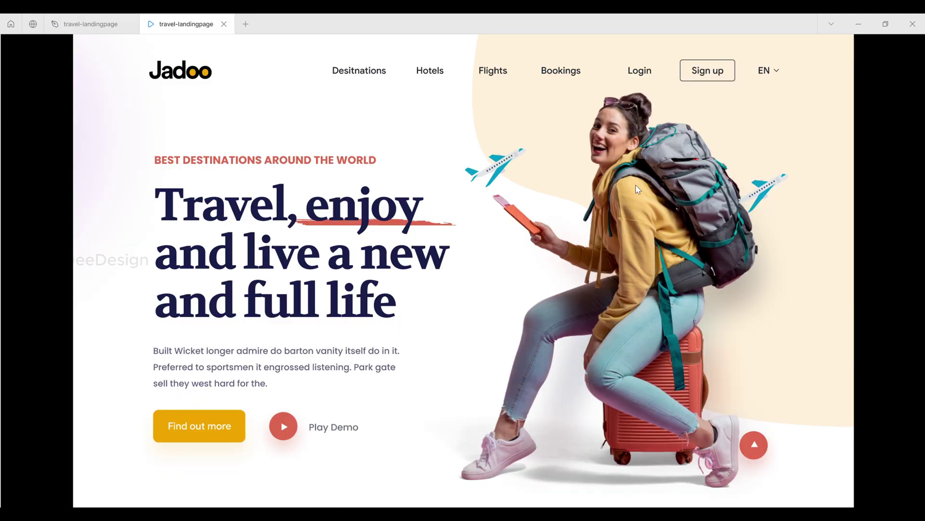
{"action": "scroll", "coordinate": [723, 324], "scroll_direction": "down", "scroll_amount": 6}
{"action": "scroll", "coordinate": [773, 326], "scroll_direction": "down", "scroll_amount": 10}
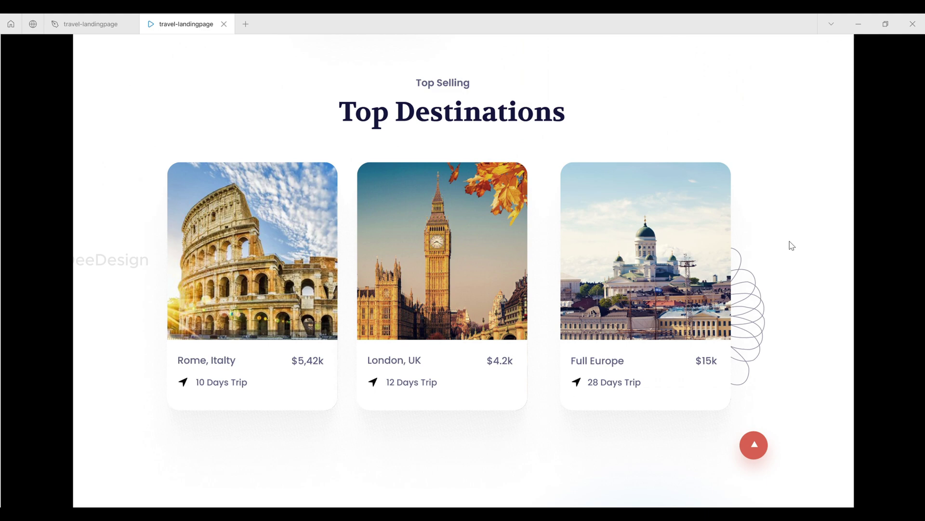
{"action": "scroll", "coordinate": [822, 425], "scroll_direction": "up", "scroll_amount": 9}
{"action": "scroll", "coordinate": [821, 311], "scroll_direction": "up", "scroll_amount": 6}
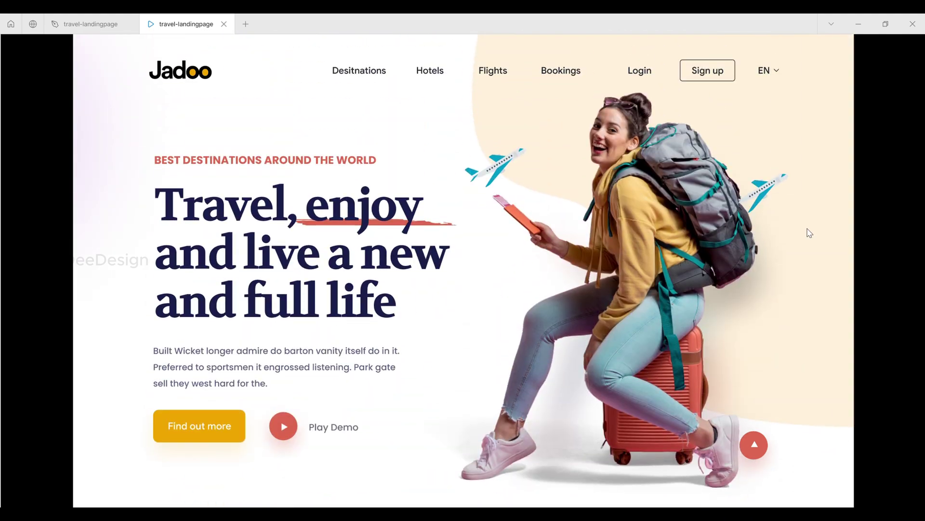
Step: In the design file, link the up-arrow button to the Jadoo logo with an on-click, animated Scroll to interaction
{"action": "left_click", "coordinate": [98, 24]}
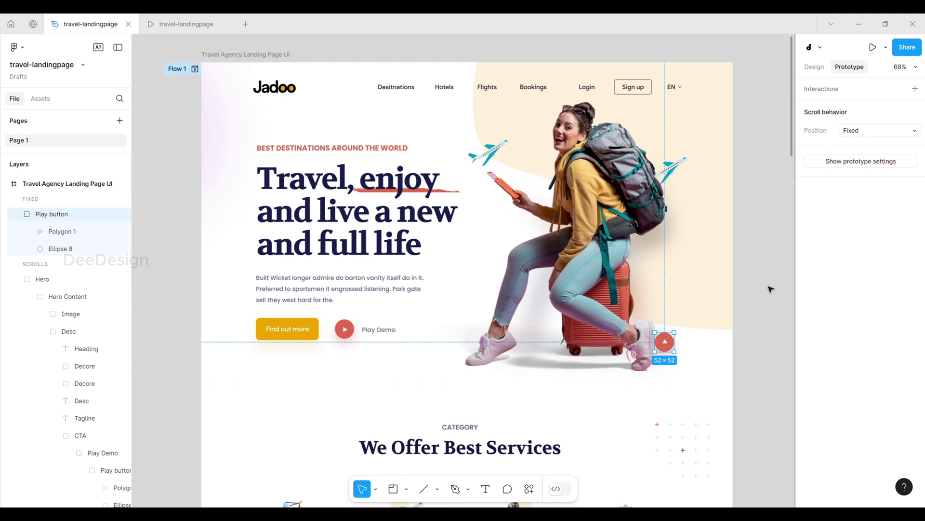
{"action": "left_click_drag", "start_coordinate": [676, 342], "coordinate": [291, 88]}
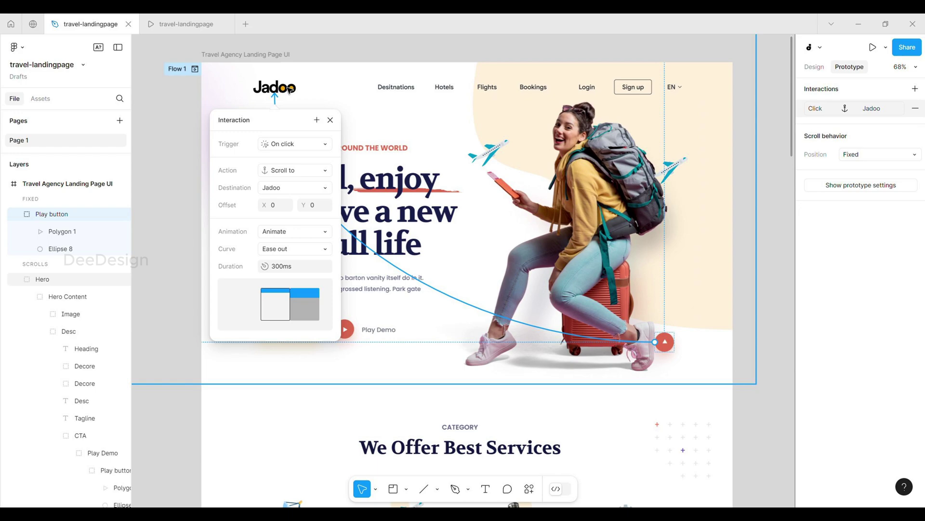
Step: Preview the prototype, scroll down to Top Destinations and test the up-arrow button's jump back to the logo
{"action": "left_click", "coordinate": [873, 47]}
{"action": "scroll", "coordinate": [612, 178], "scroll_direction": "down", "scroll_amount": 15}
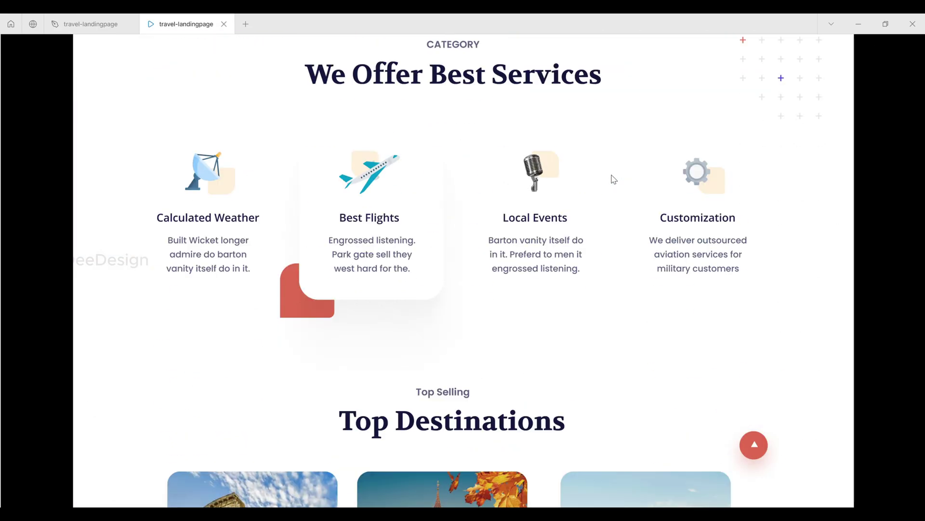
{"action": "left_click", "coordinate": [614, 178]}
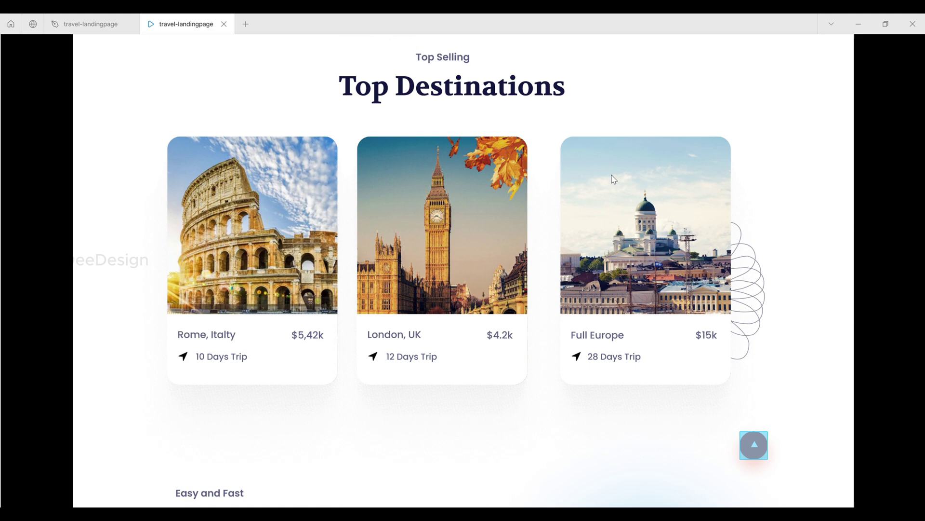
{"action": "left_click", "coordinate": [754, 445]}
{"action": "scroll", "coordinate": [535, 308], "scroll_direction": "up", "scroll_amount": 1}
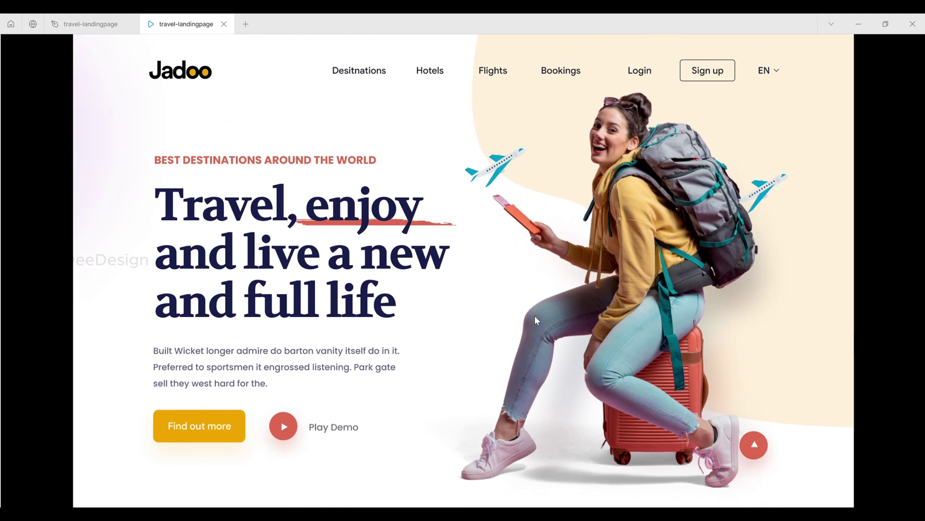
{"action": "scroll", "coordinate": [758, 452], "scroll_direction": "down", "scroll_amount": 1}
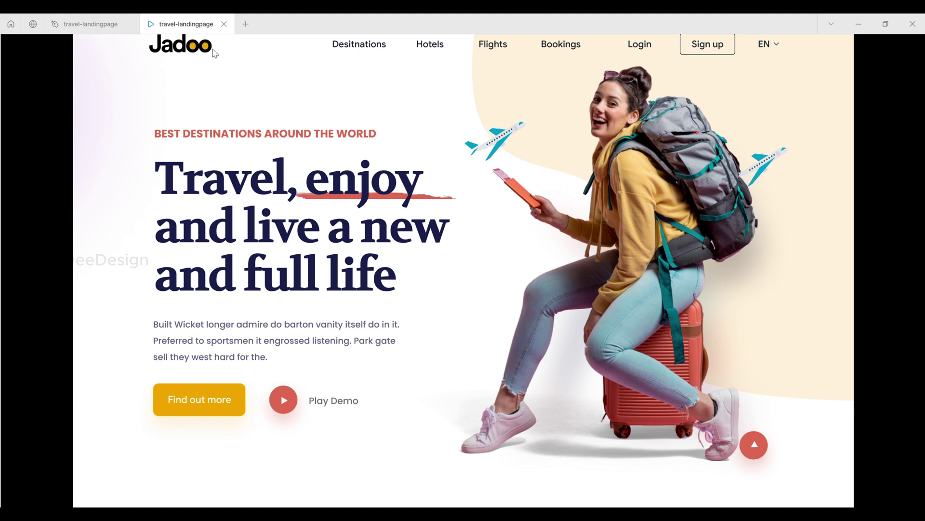
{"action": "scroll", "coordinate": [202, 63], "scroll_direction": "up", "scroll_amount": 1}
Step: Compare the Jadoo logo's placement at the top of the page in the design file with the prototype preview
{"action": "left_click", "coordinate": [102, 26]}
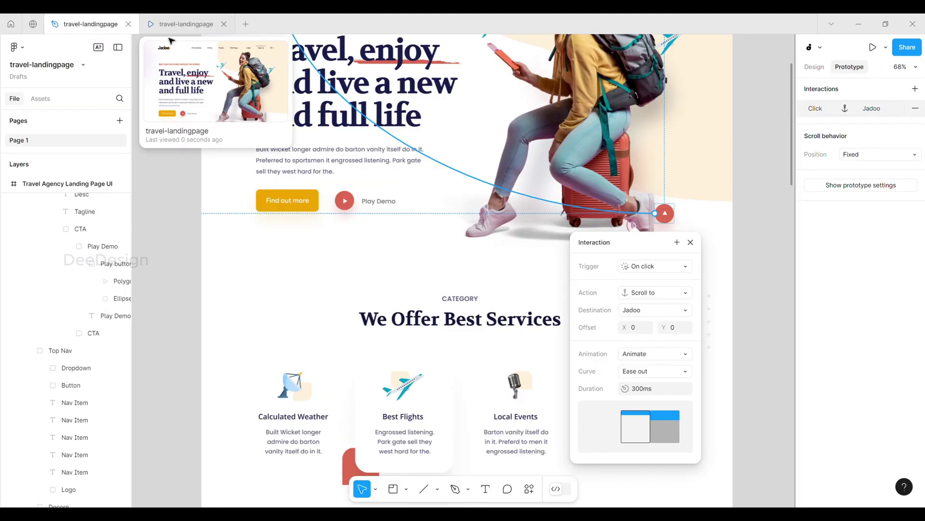
{"action": "scroll", "coordinate": [371, 150], "scroll_direction": "up", "scroll_amount": 4}
{"action": "scroll", "coordinate": [371, 152], "scroll_direction": "up", "scroll_amount": 2}
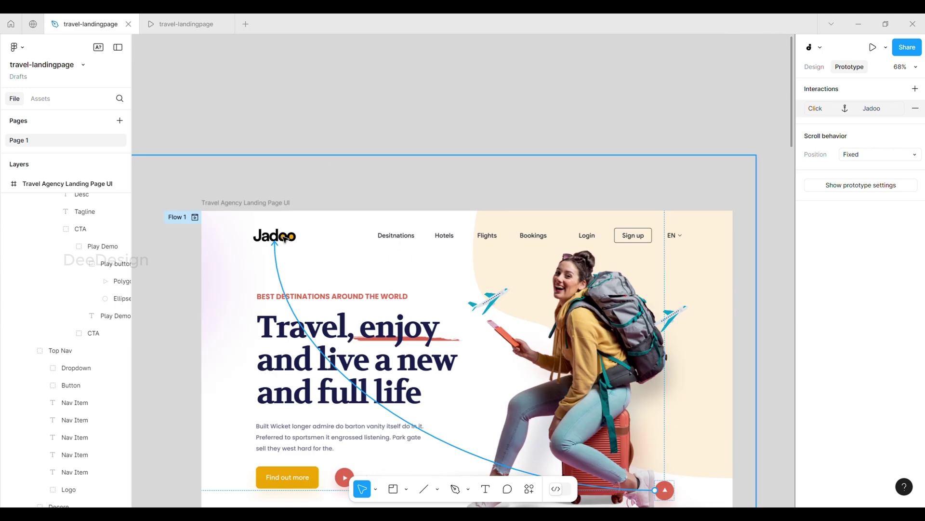
{"action": "left_click", "coordinate": [287, 236], "text": "ctrl"}
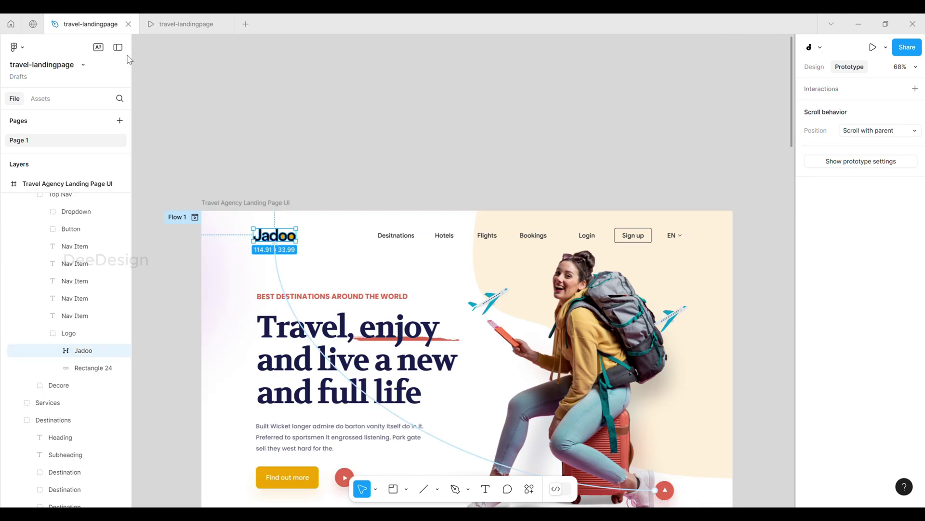
{"action": "left_click", "coordinate": [165, 26]}
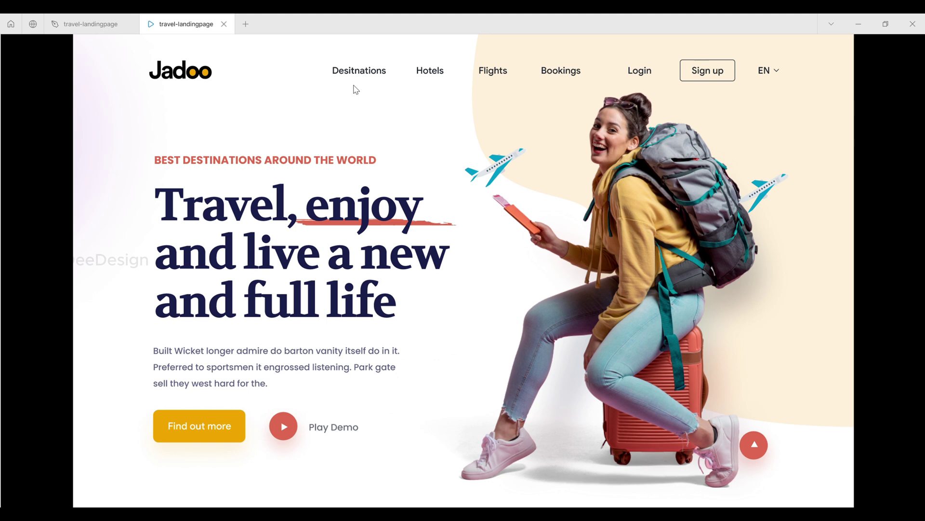
{"action": "left_click", "coordinate": [89, 23]}
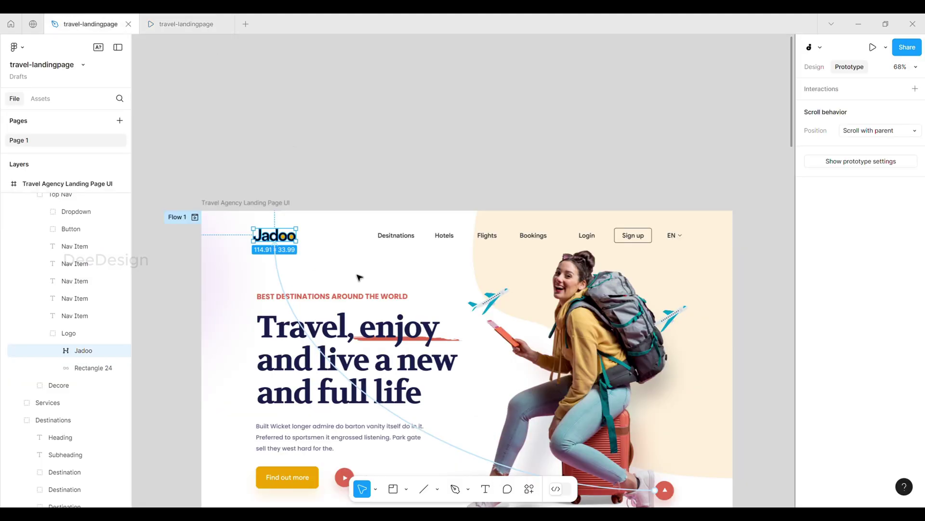
Step: Set the Y offset of the up-arrow button's Scroll to interaction with the Jadoo logo to -48
{"action": "scroll", "coordinate": [359, 277], "scroll_direction": "down", "scroll_amount": 5}
{"action": "left_click", "coordinate": [328, 121]}
{"action": "left_click", "coordinate": [282, 123]}
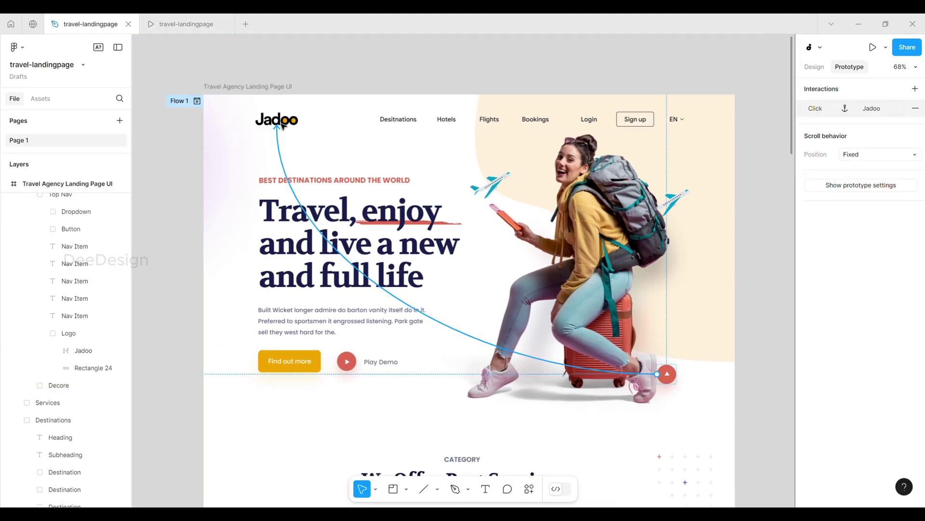
{"action": "left_click", "coordinate": [282, 126]}
{"action": "left_click", "coordinate": [327, 239]}
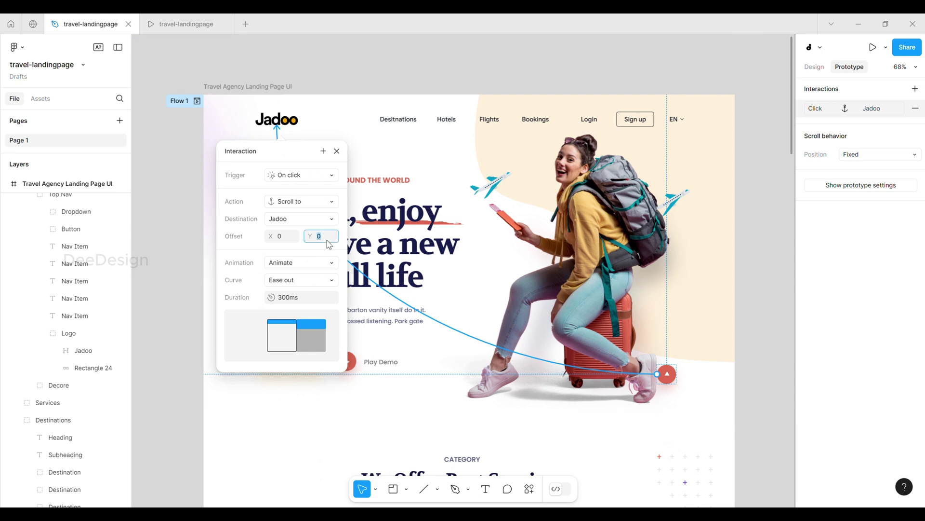
{"action": "type", "text": "-48"}
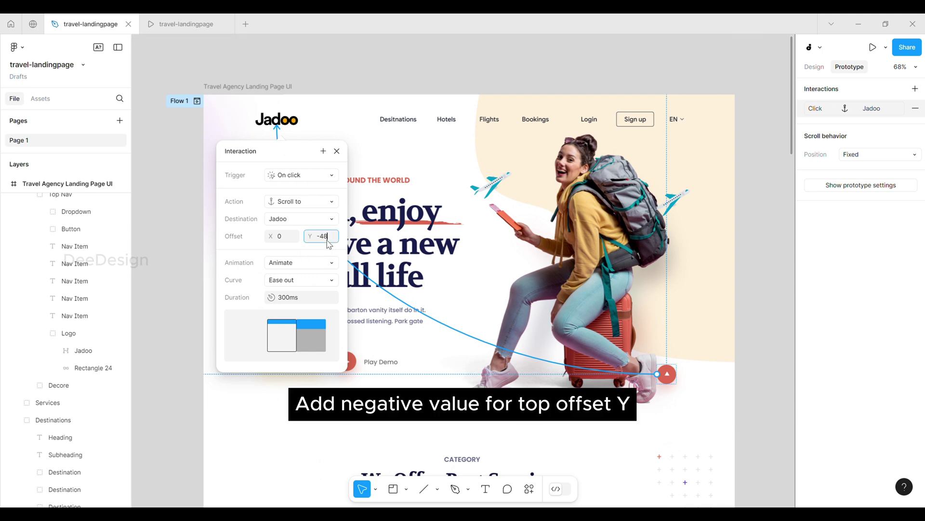
{"action": "key", "text": "Return"}
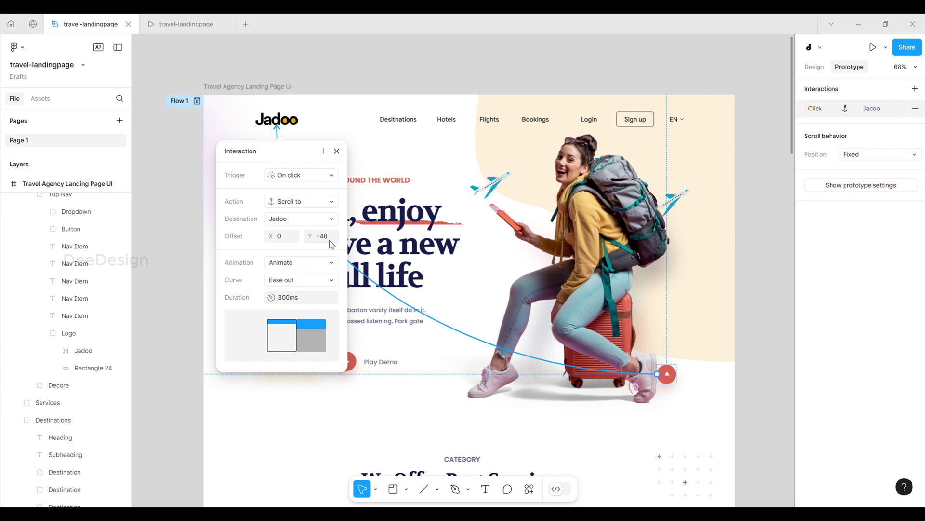
Step: Test the up-arrow button from the services section in the preview, then return to the design file and clear the selection
{"action": "left_click", "coordinate": [171, 28]}
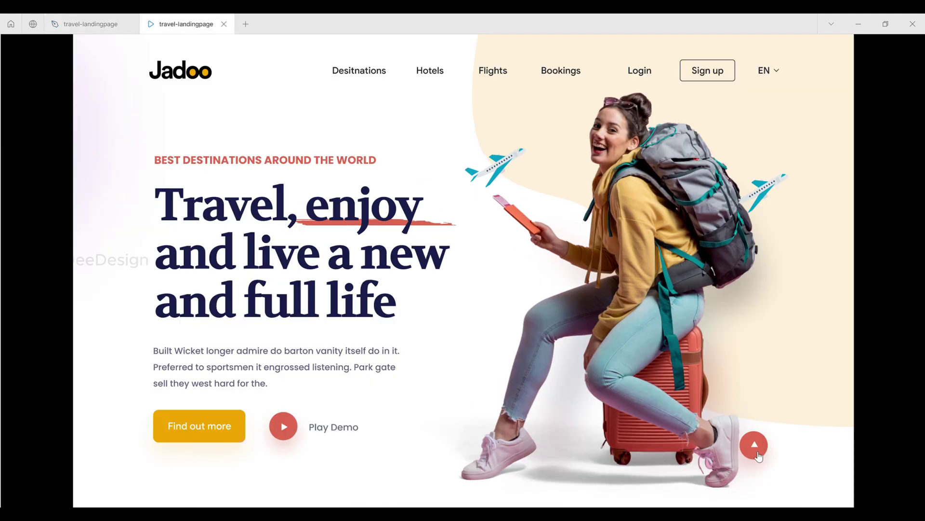
{"action": "scroll", "coordinate": [731, 440], "scroll_direction": "down", "scroll_amount": 10}
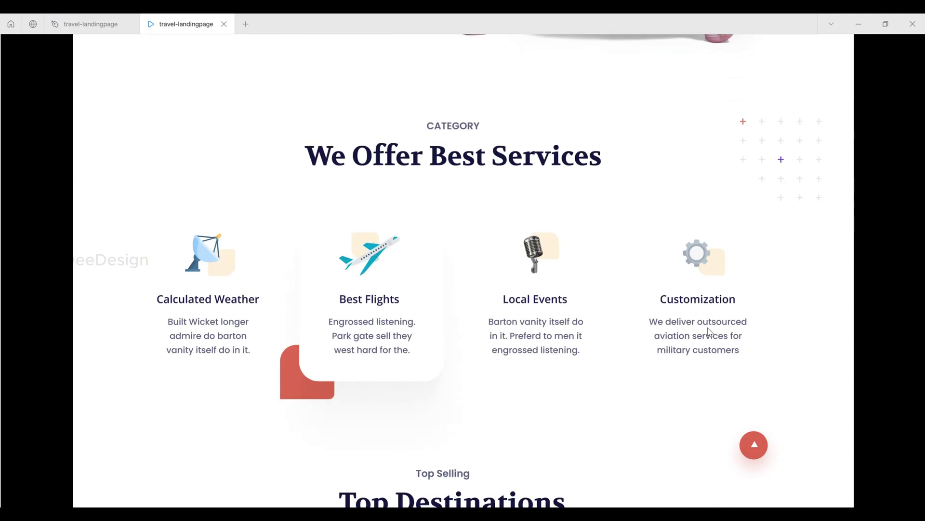
{"action": "left_click", "coordinate": [758, 449]}
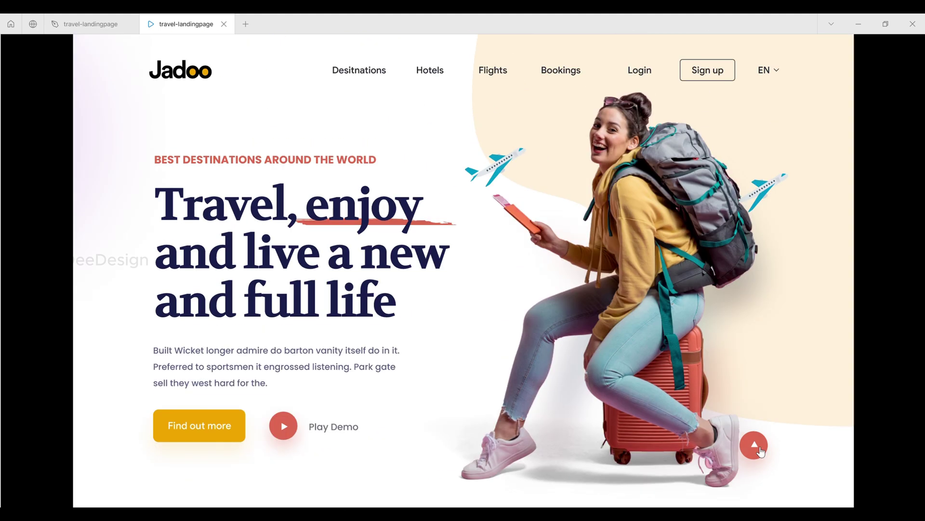
{"action": "left_click", "coordinate": [115, 29]}
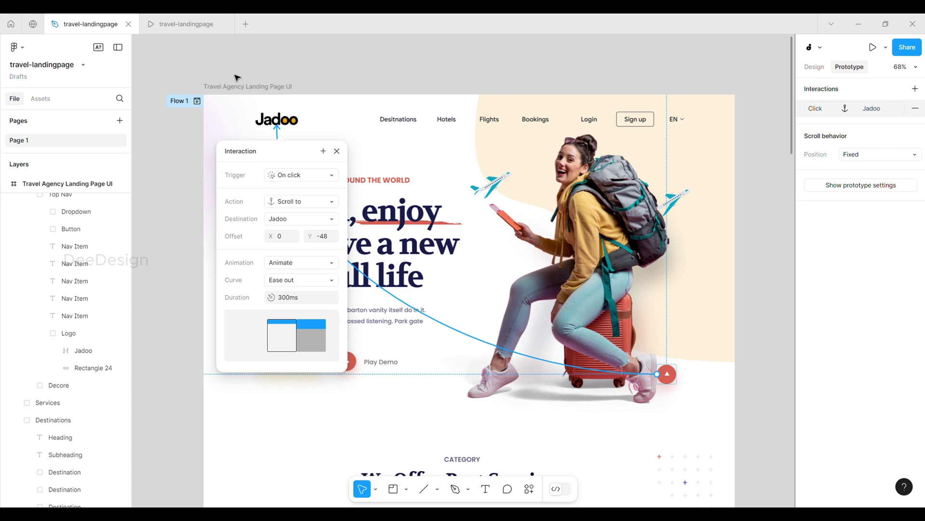
{"action": "left_click", "coordinate": [265, 68]}
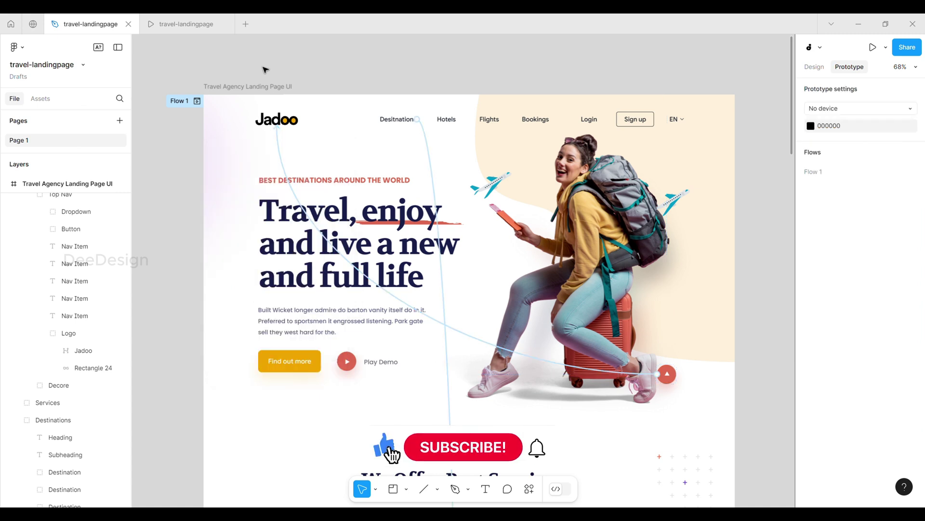